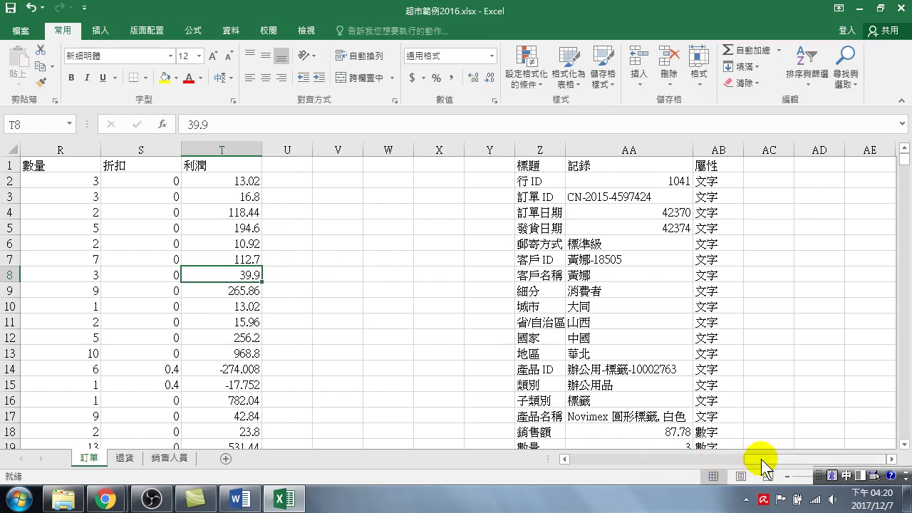
Scroll back to column A and select cell A5 inside the order data on the 常用 tab
drag(762, 459, 563, 460)
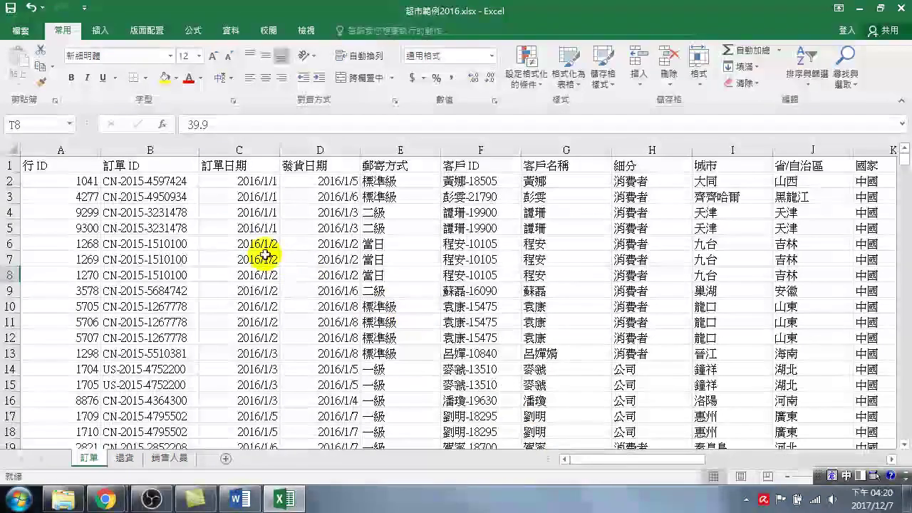
click(42, 225)
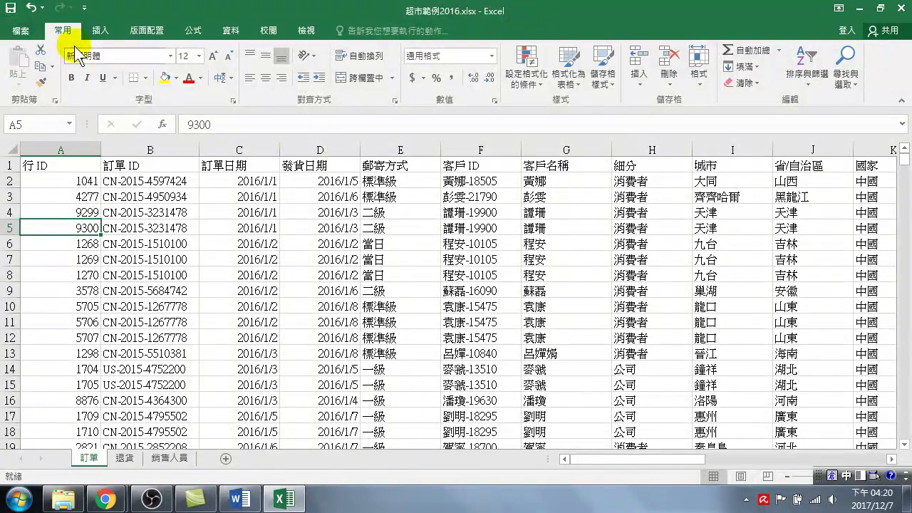
click(63, 30)
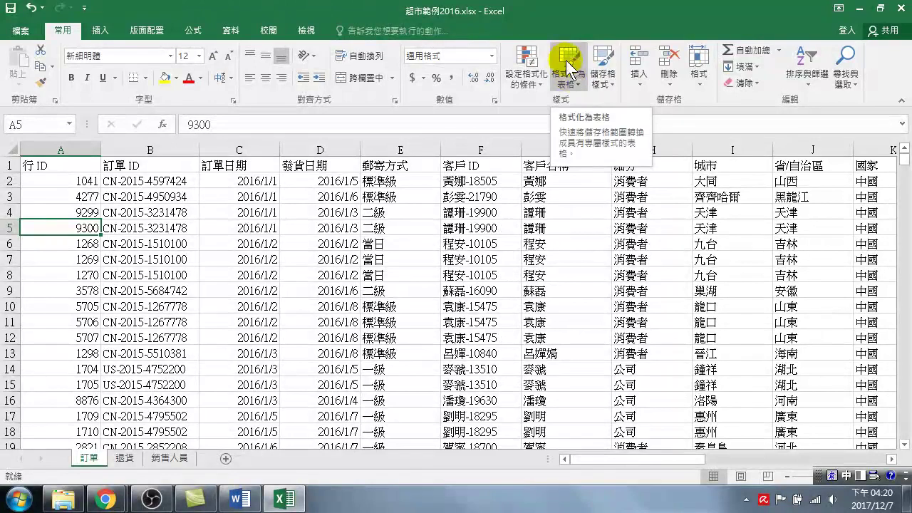
Format A1:T3402 as a table with headers using a medium blue banded style
click(575, 53)
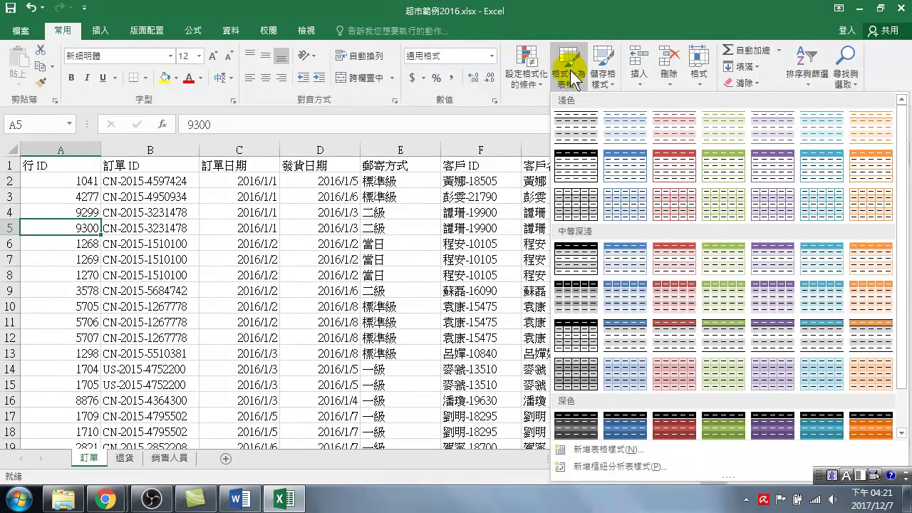
click(625, 258)
click(350, 391)
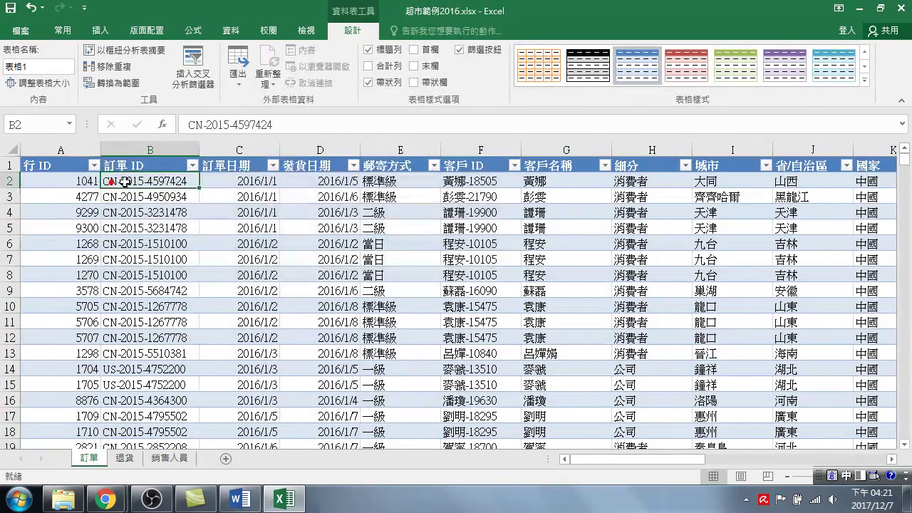
Move from B2 across the table to the last column, 利潤, and the empty U2 beside it
click(112, 182)
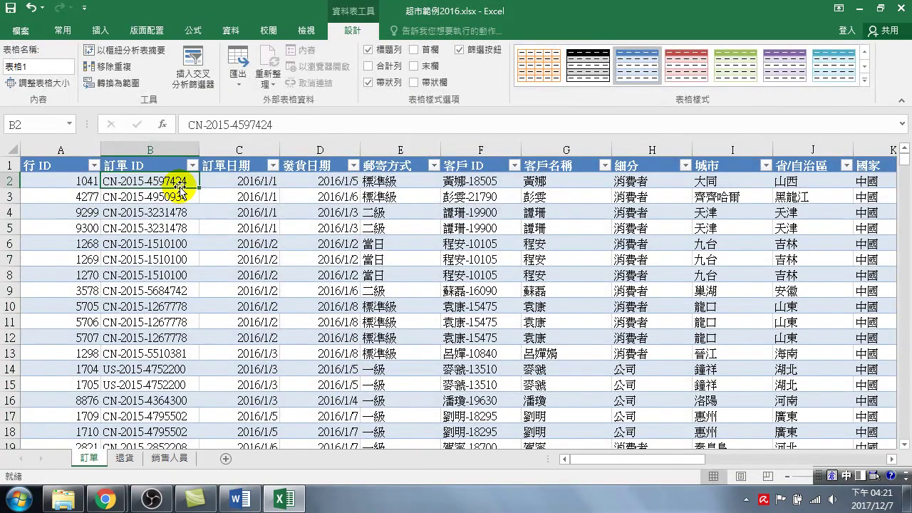
key(Right)
key(Right)
key(Right)
key(Right)
key(Right)
key(Right)
key(Left)
key(Left)
key(Left)
key(Left)
key(Left)
key(Left)
key(Left)
key(Right)
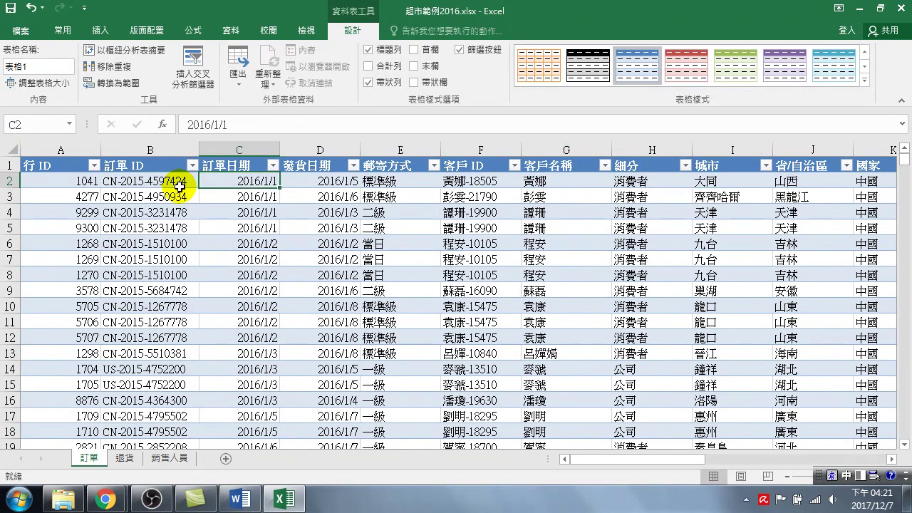
key(Right)
key(Right)
key(Right)
key(Right)
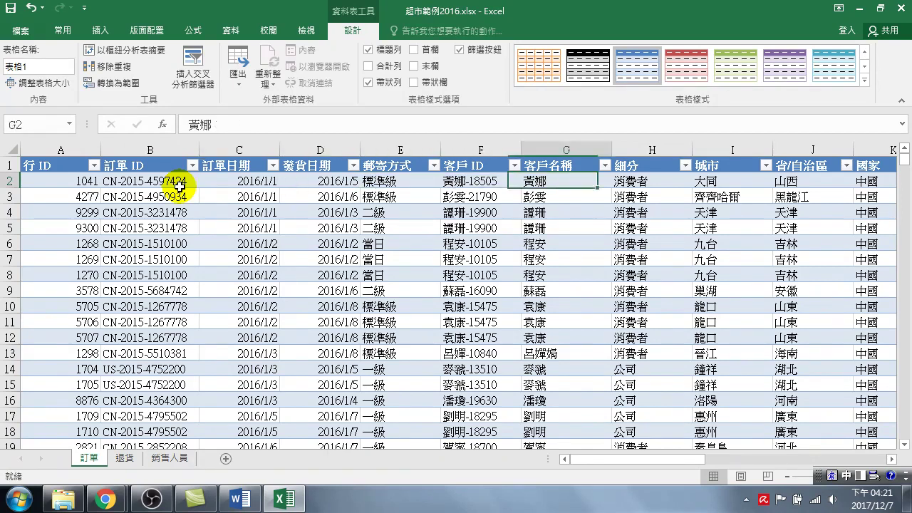
key(Right)
key(Right)
key(Right)
key(Right)
key(Right)
key(Right)
key(Right)
key(Right)
key(Right)
key(Right)
key(Right)
key(Right)
key(Right)
key(Right)
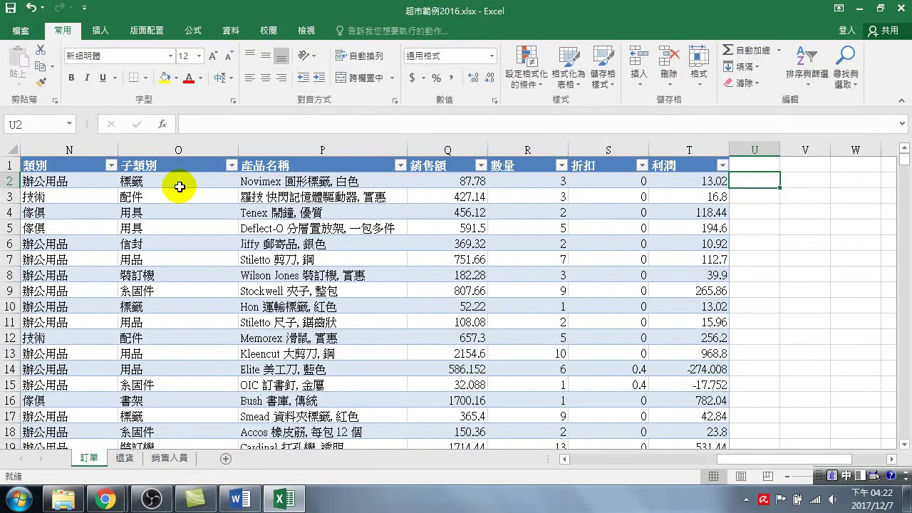
Start =YEAR( in cell U2 from the autocomplete, then scroll back to column A
text(=y)
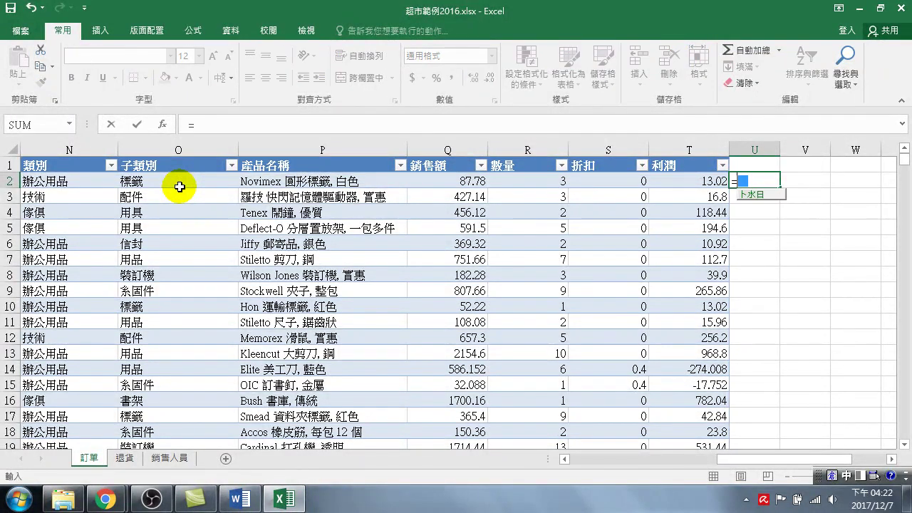
text(ear)
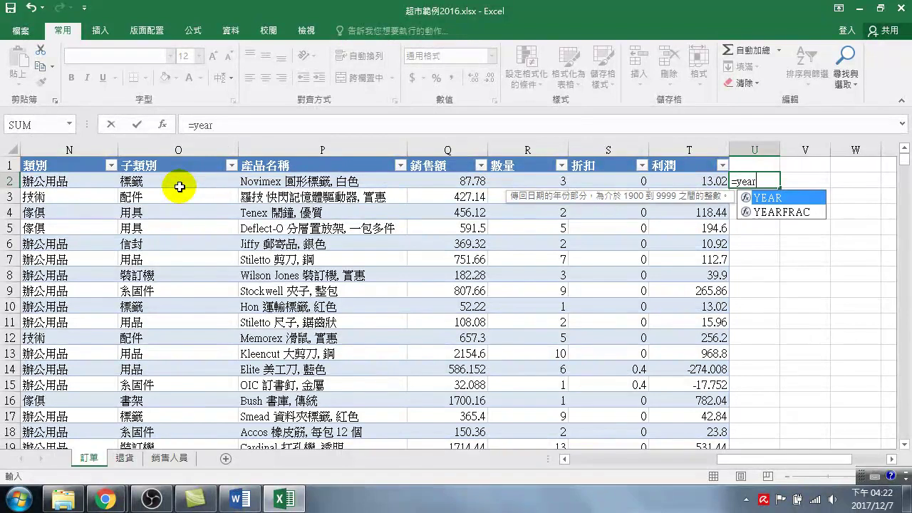
key(Tab)
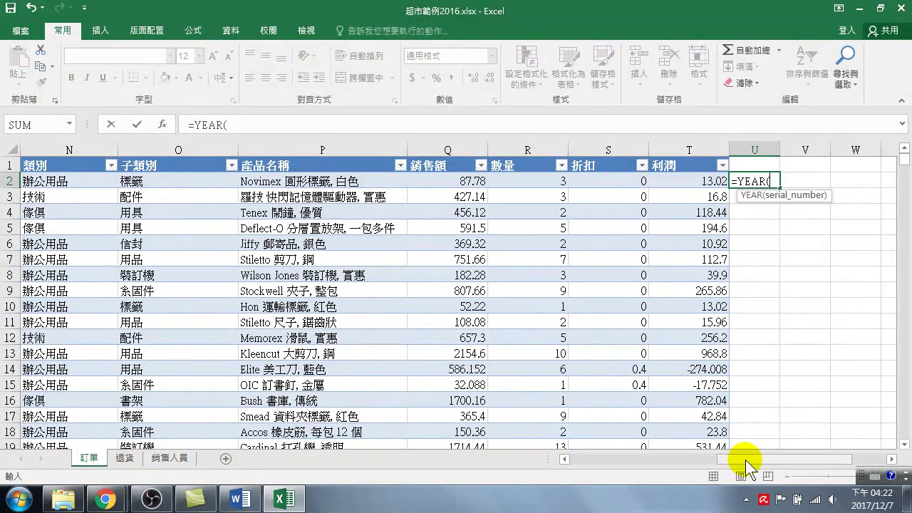
drag(743, 460, 577, 459)
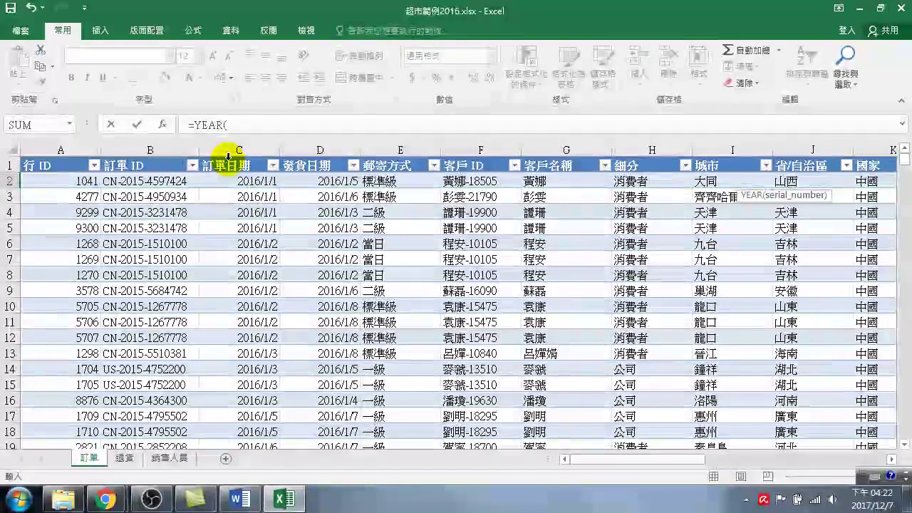
Point the YEAR argument at the 訂單日期 column, then at the same row's C2 date
click(228, 156)
click(258, 125)
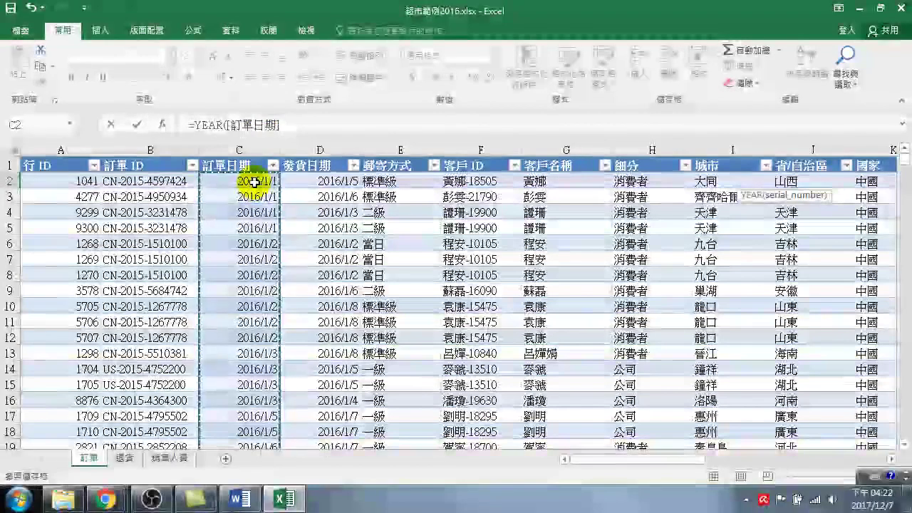
click(254, 182)
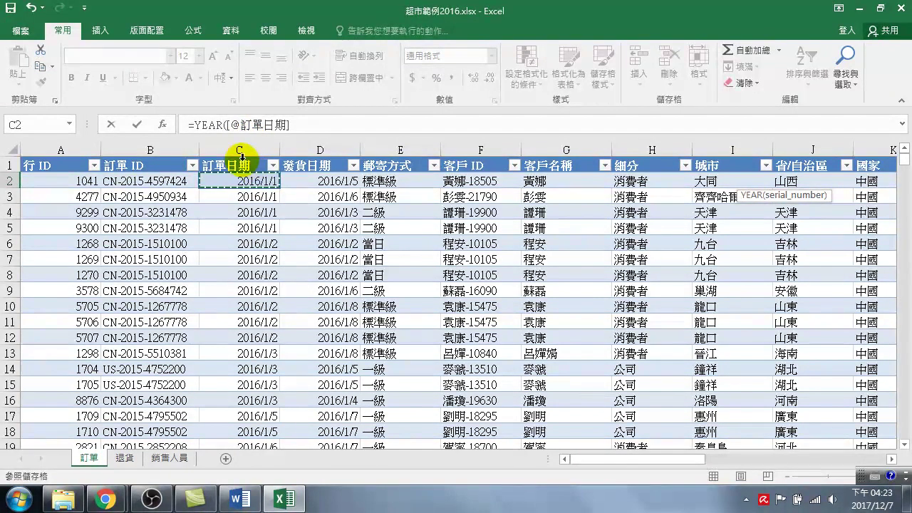
Try column C, then the C1 header, settling on the 訂單日期 column data as the YEAR argument
click(240, 149)
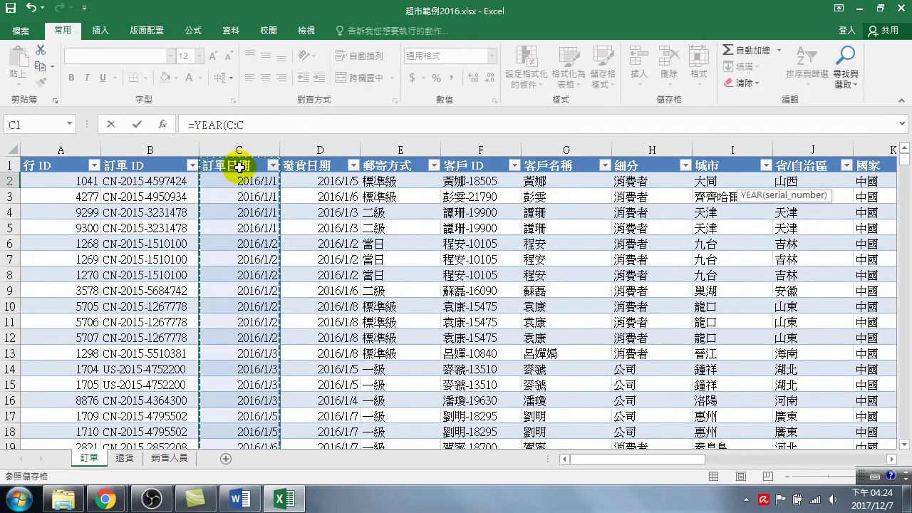
click(238, 166)
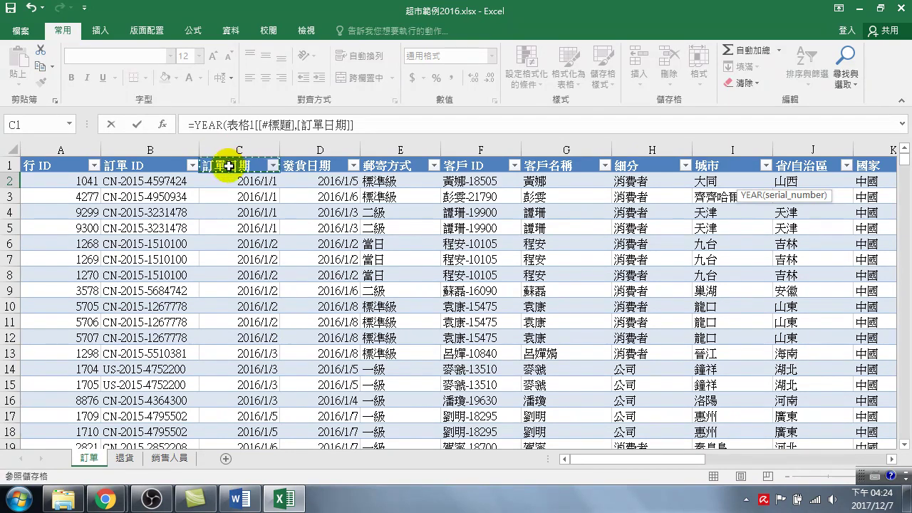
click(230, 155)
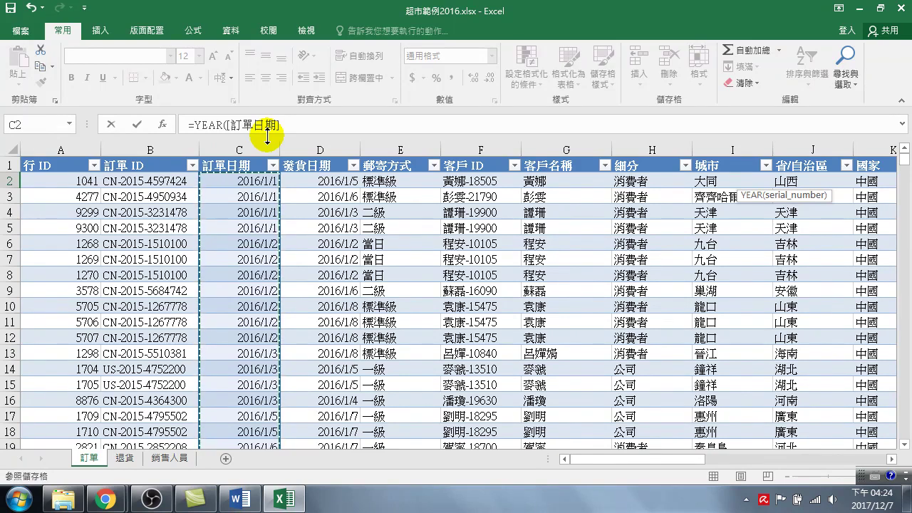
Finish the formula as =YEAR([訂單日期]) so new column U shows 2016 in every row
text())
key(Return)
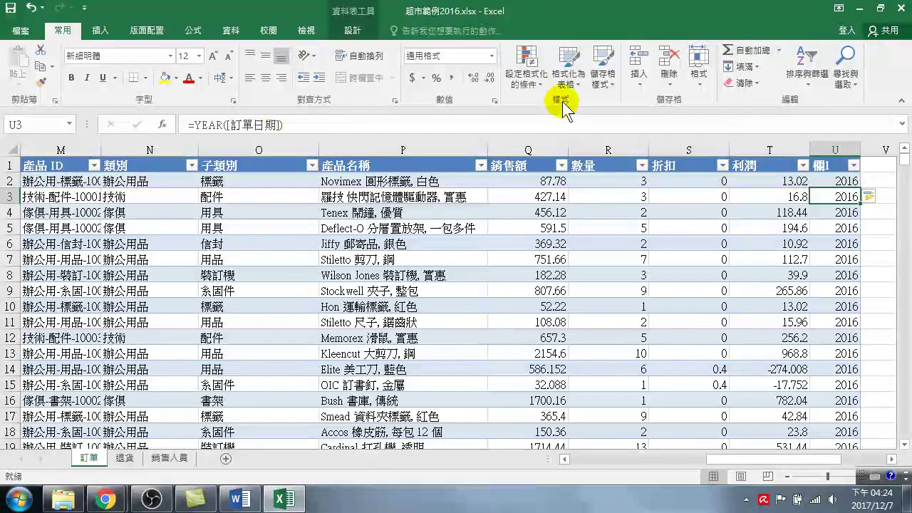
click(824, 165)
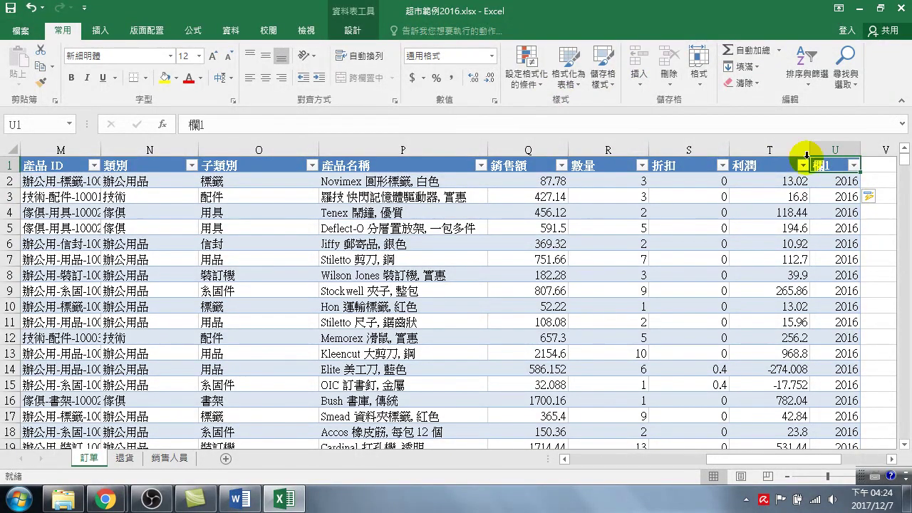
Rename the new column's 欄1 header to 年, then switch to the 插入 ribbon tab
click(209, 125)
drag(209, 125, 183, 113)
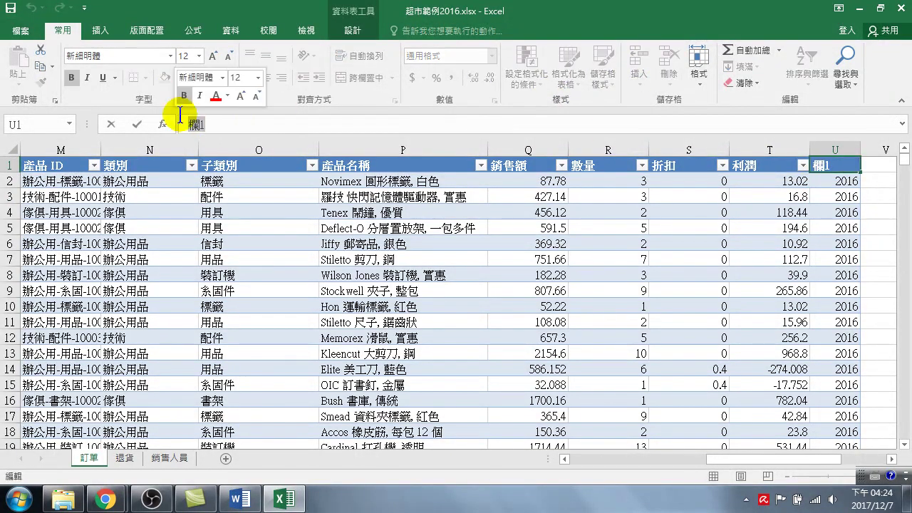
text(oq)
key(BackSpace)
key(BackSpace)
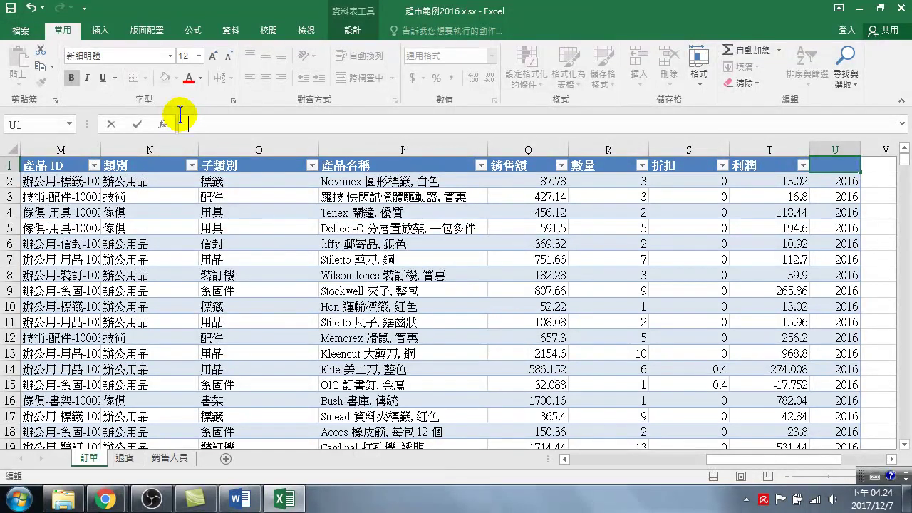
text(年)
key(Return)
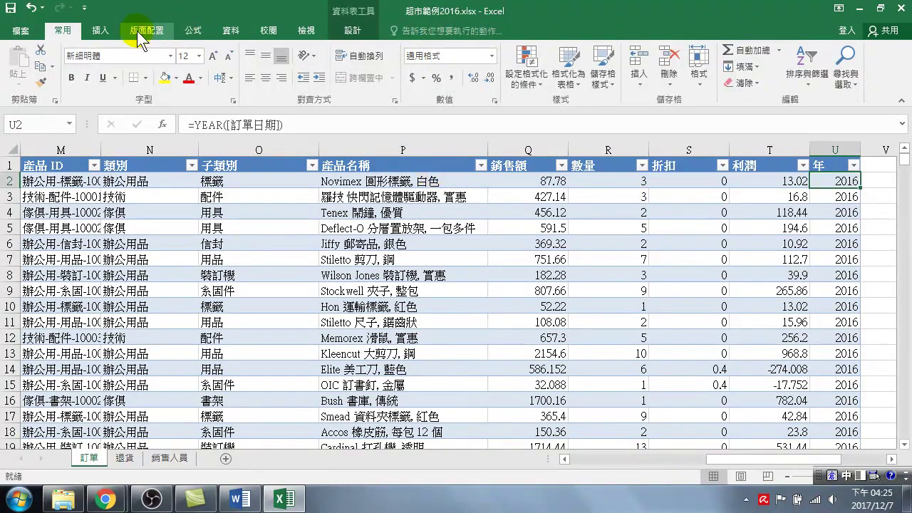
click(98, 30)
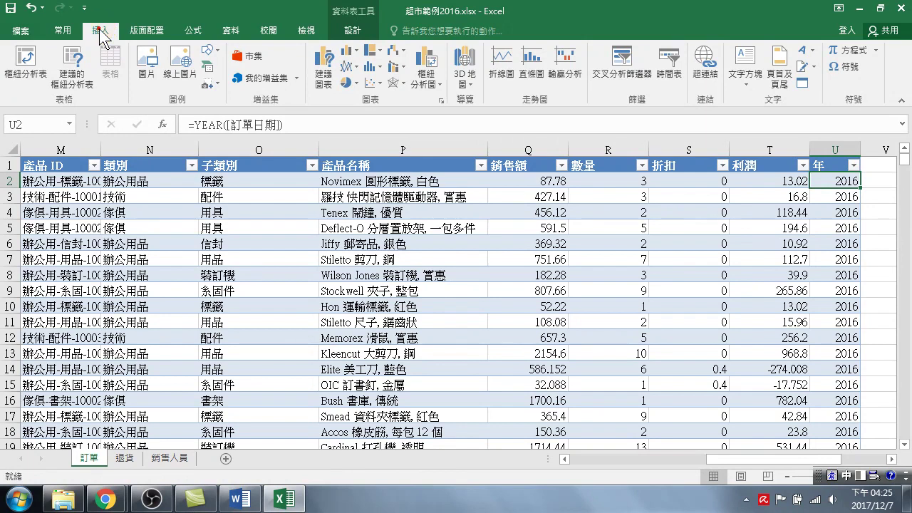
click(28, 63)
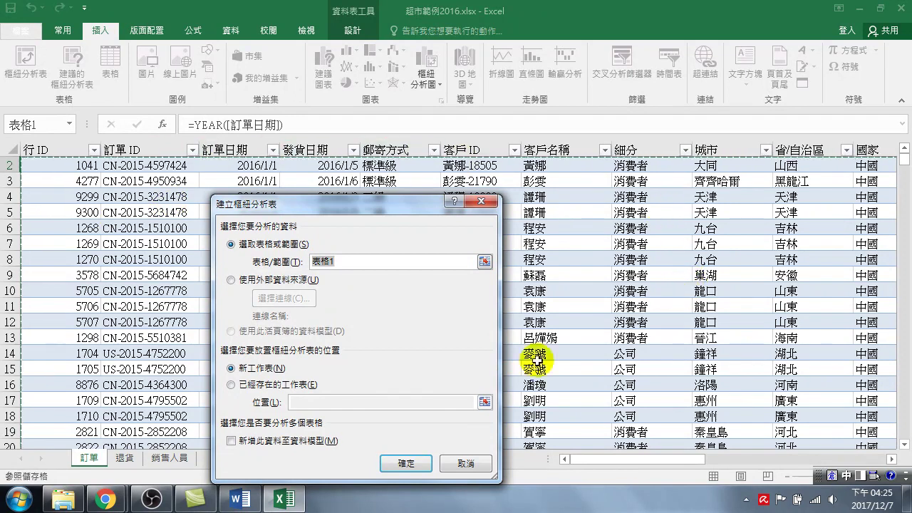
click(471, 464)
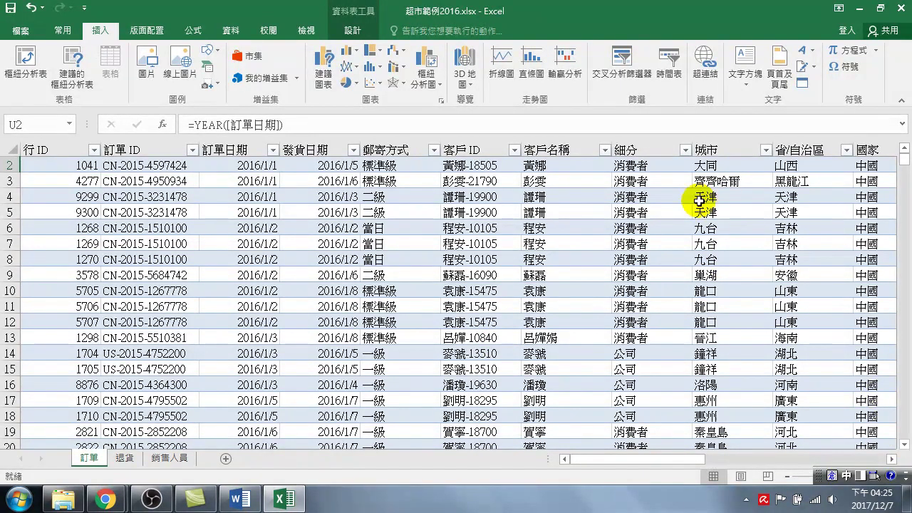
click(904, 446)
click(904, 446)
click(904, 445)
click(904, 445)
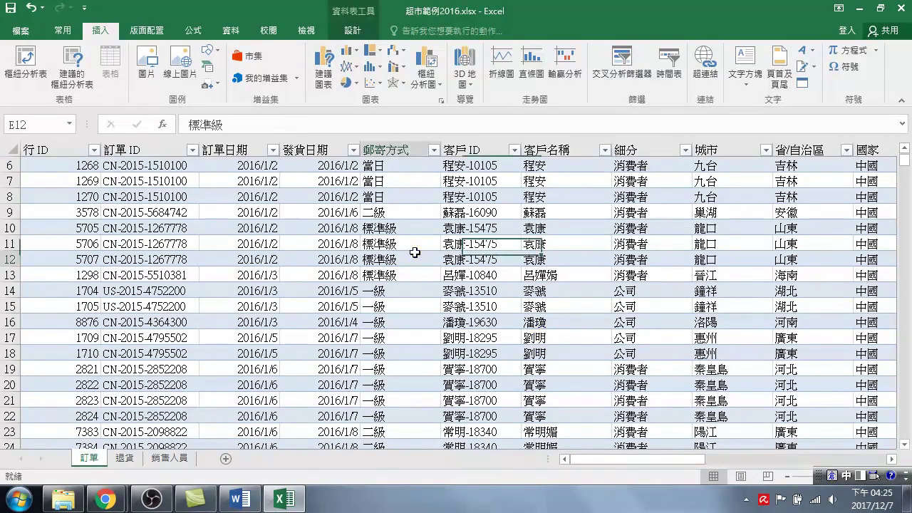
click(404, 259)
scroll(407, 253, up, 2)
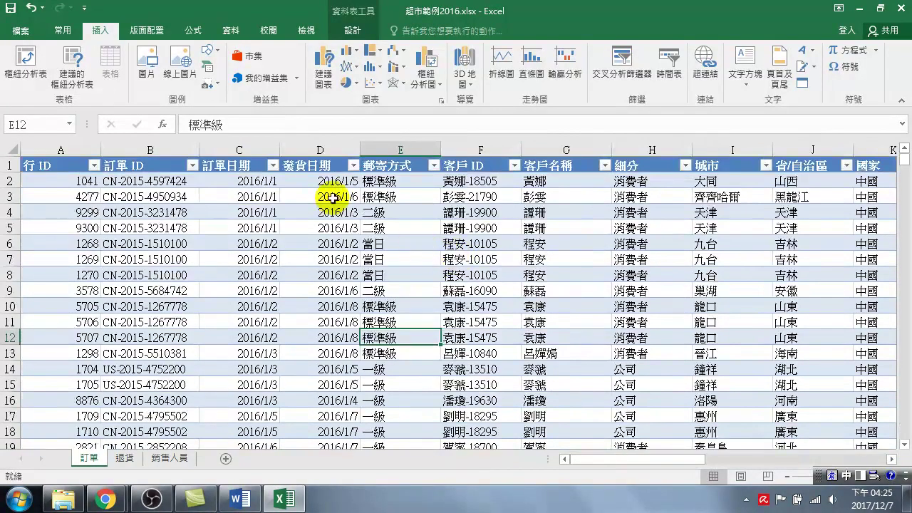
click(12, 165)
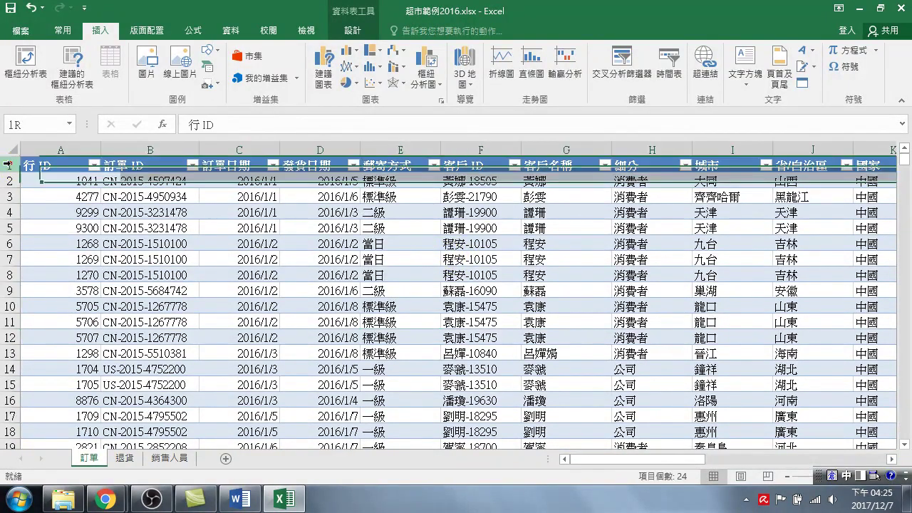
click(367, 256)
click(904, 447)
click(903, 448)
click(904, 448)
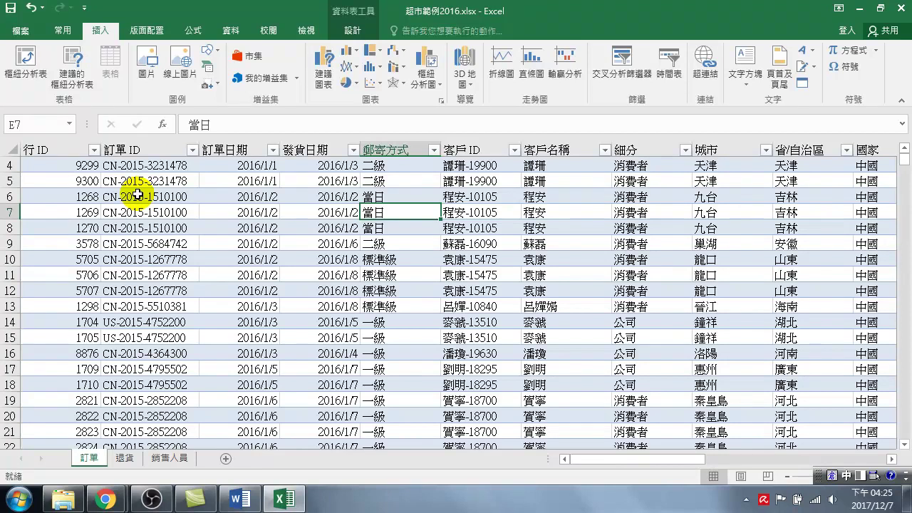
click(283, 213)
scroll(272, 209, up, 1)
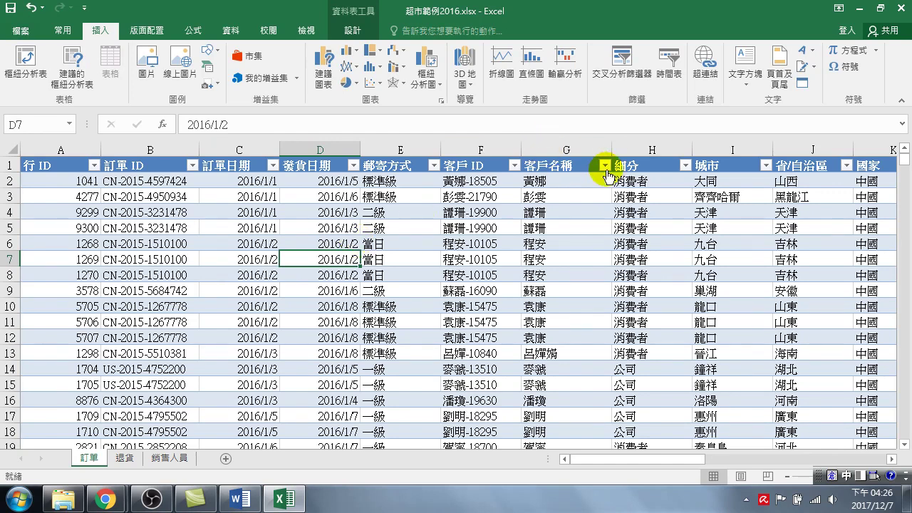
Sort the table by 客戶名稱 from A to Z
click(605, 166)
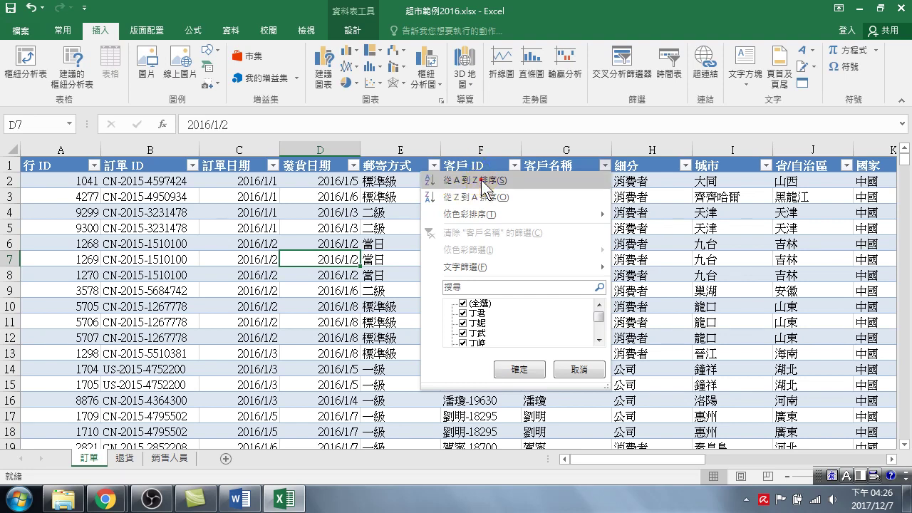
click(481, 181)
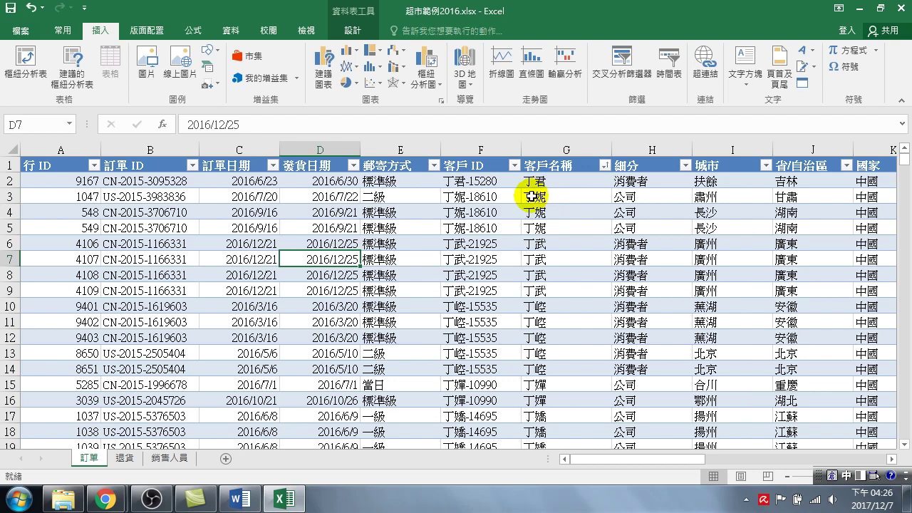
click(477, 213)
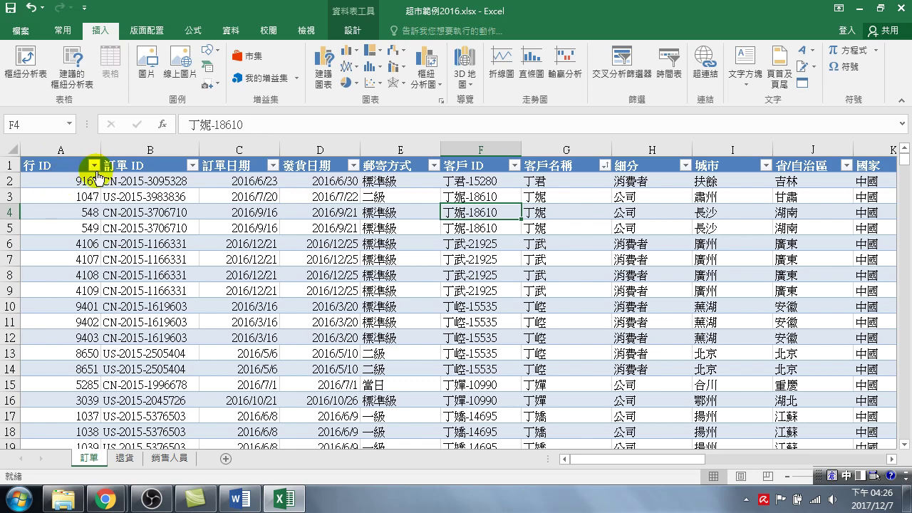
Re-sort by 行 ID smallest to largest, then by 訂單日期 oldest to newest
click(93, 165)
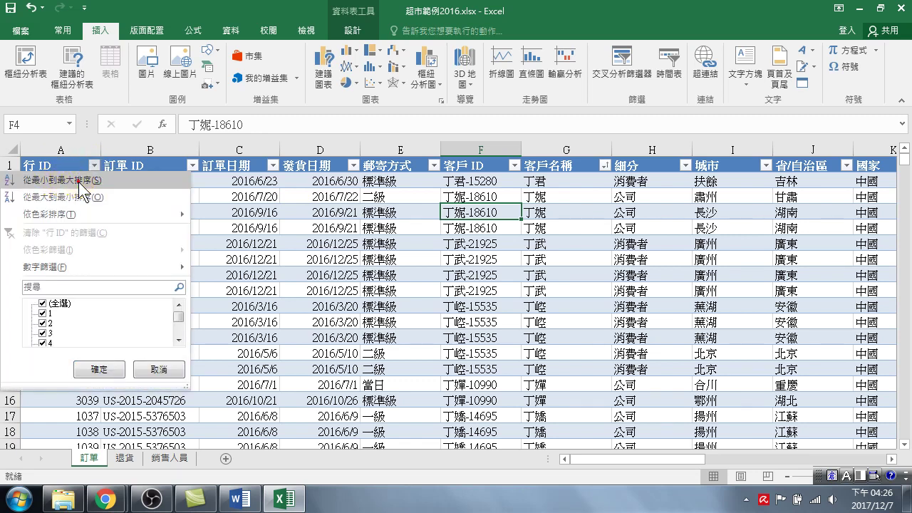
click(71, 180)
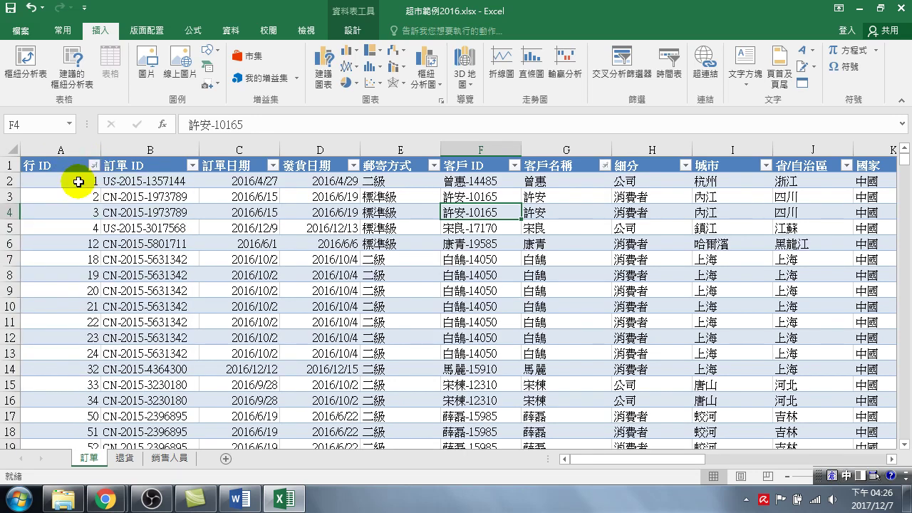
click(273, 166)
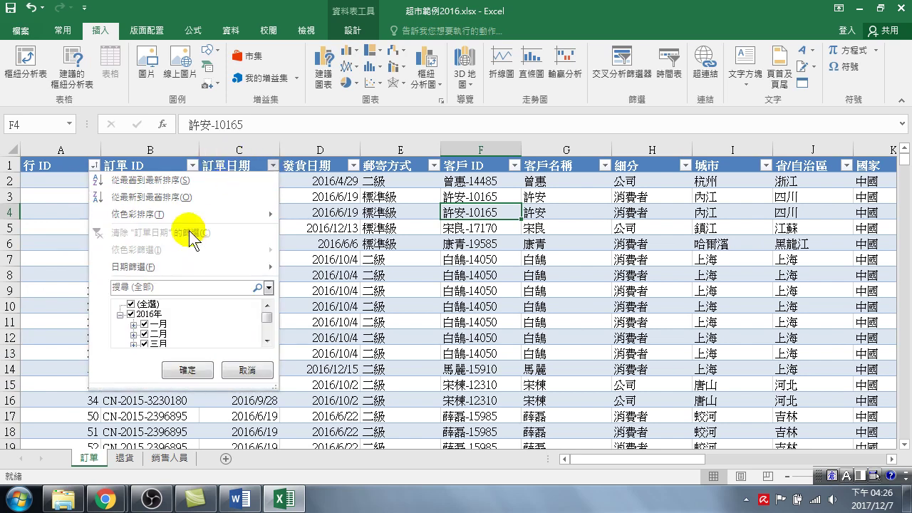
click(153, 182)
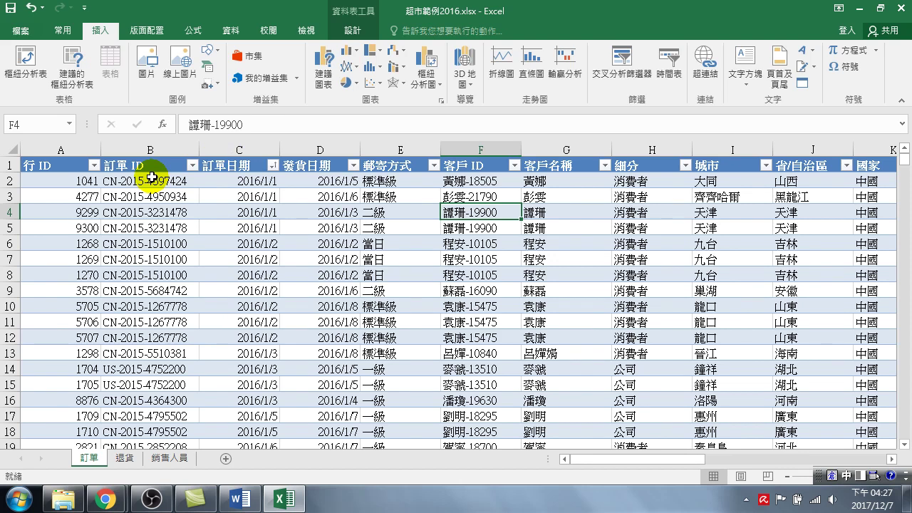
click(273, 165)
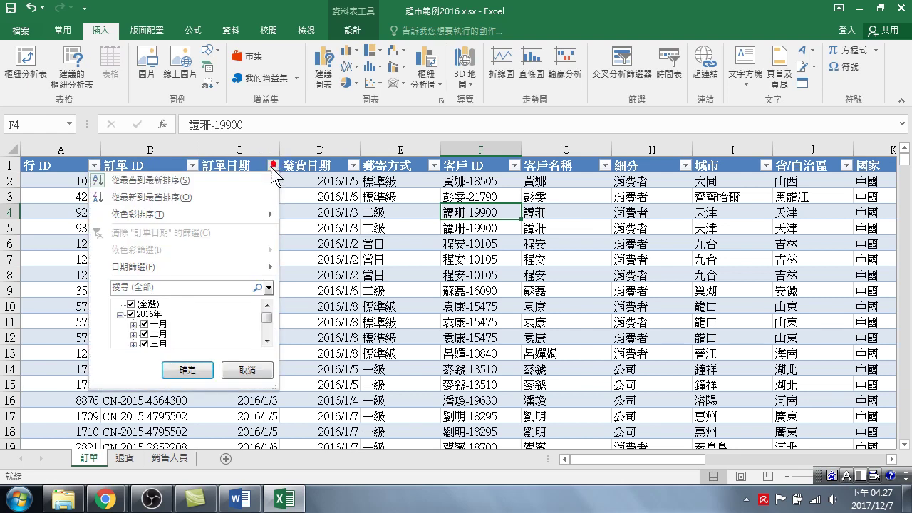
click(136, 181)
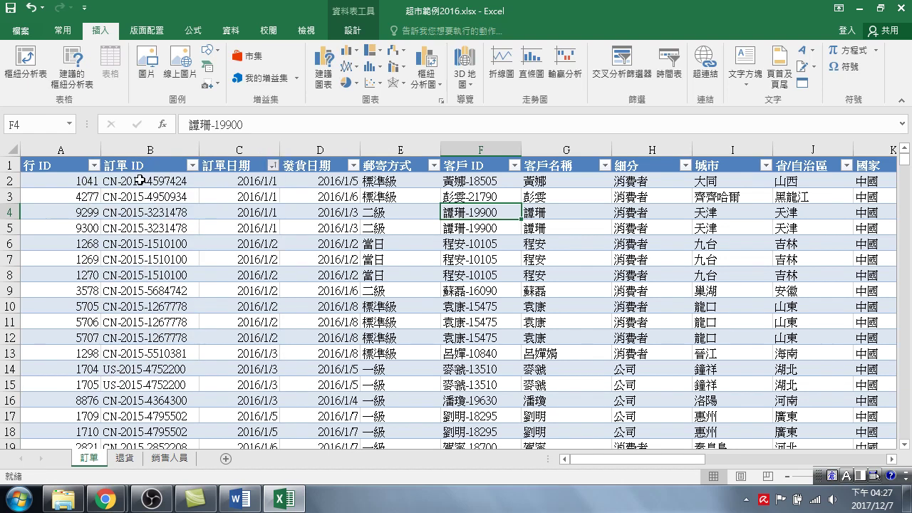
click(254, 174)
click(271, 166)
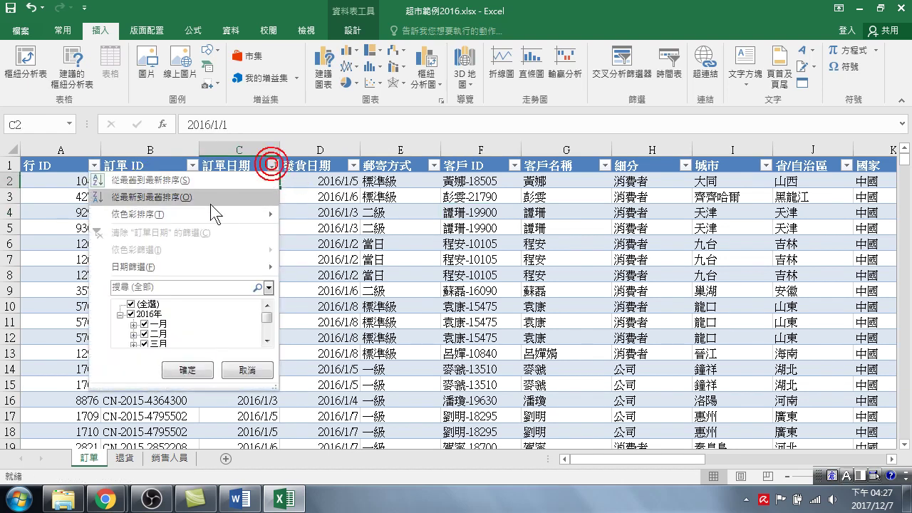
click(160, 197)
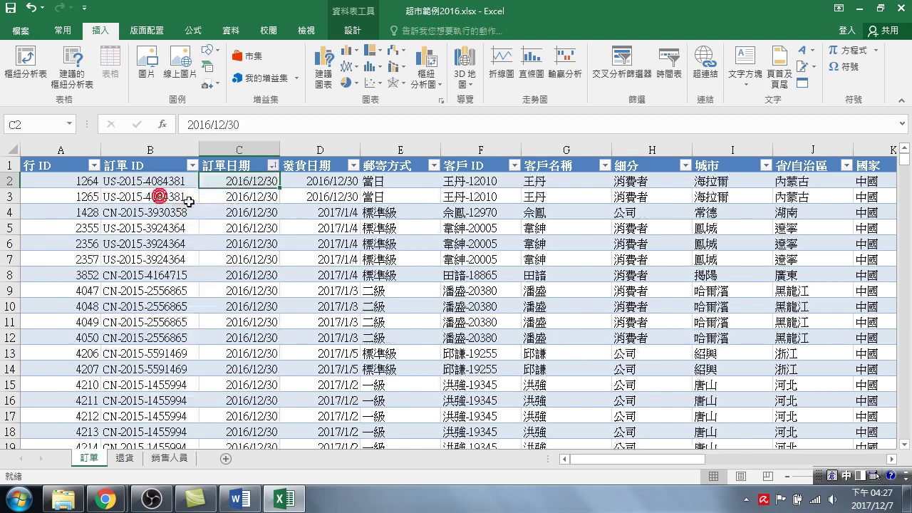
click(271, 172)
click(151, 181)
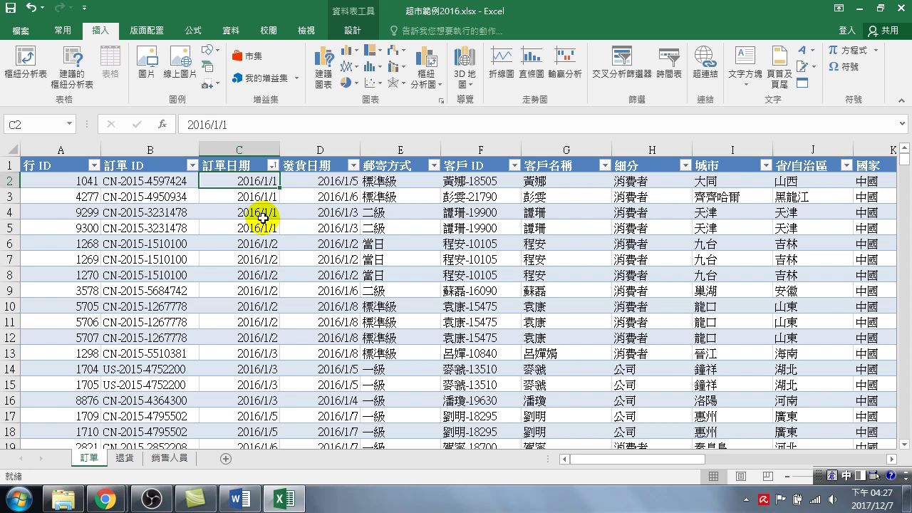
click(468, 226)
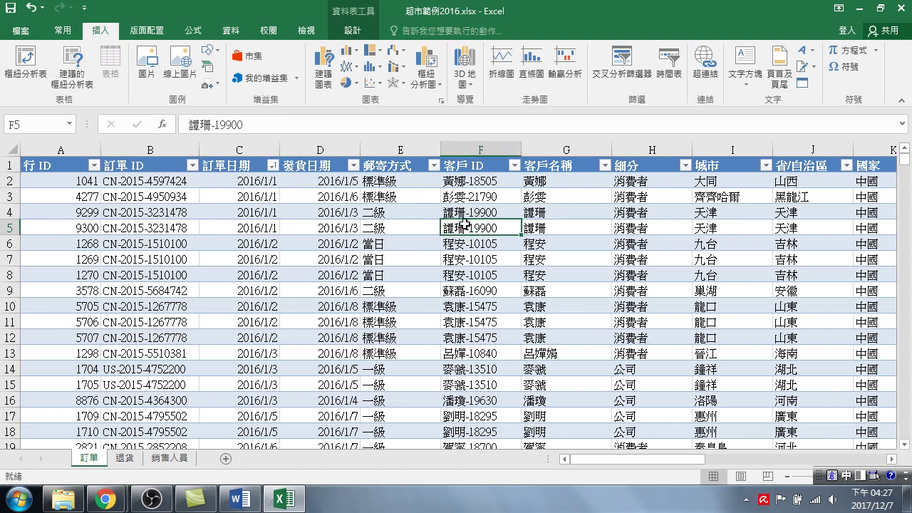